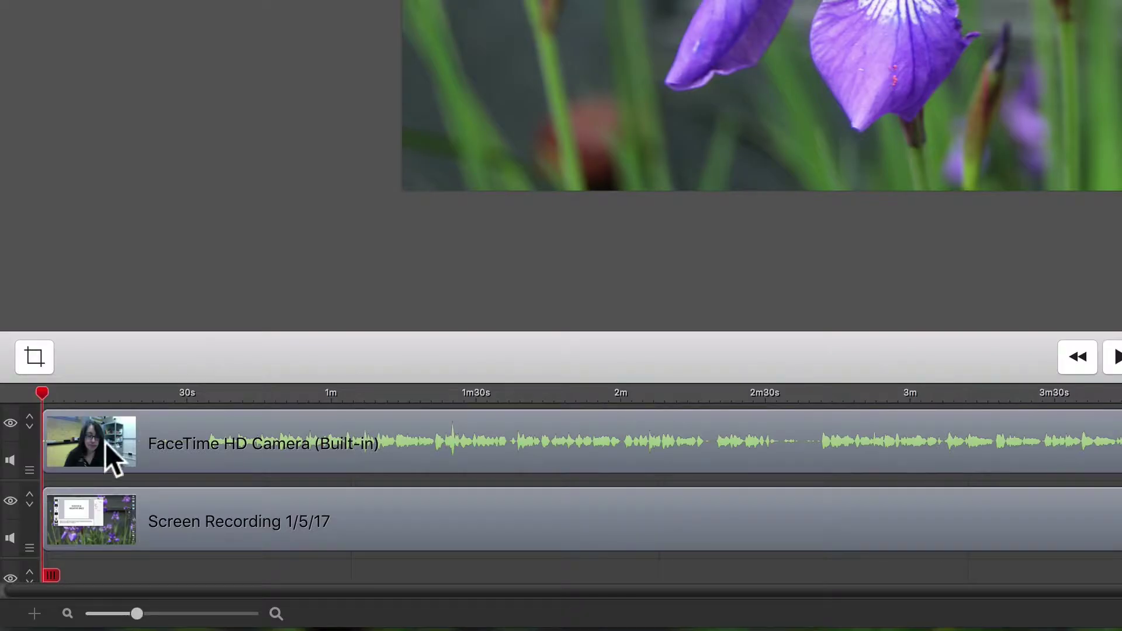
Zoom the timeline in so the ruler spans roughly 10s to 1m20s.
drag(138, 615, 176, 613)
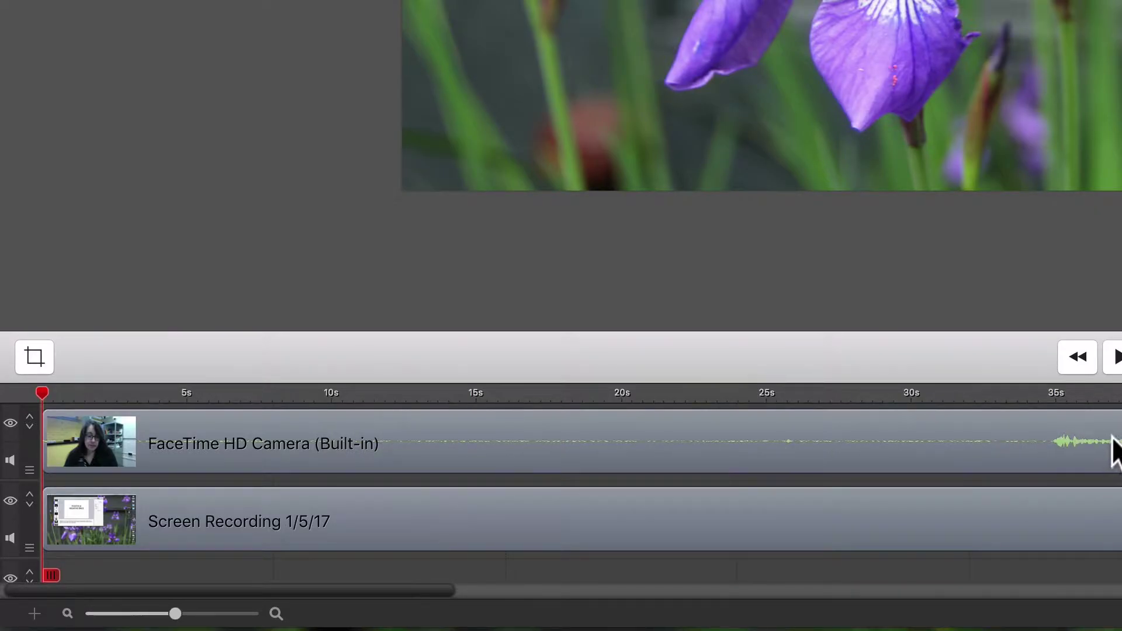
Bring the silent opening into view and set the playhead where speech begins, at 00:00:34.13.
scroll(1005, 420, right, 2)
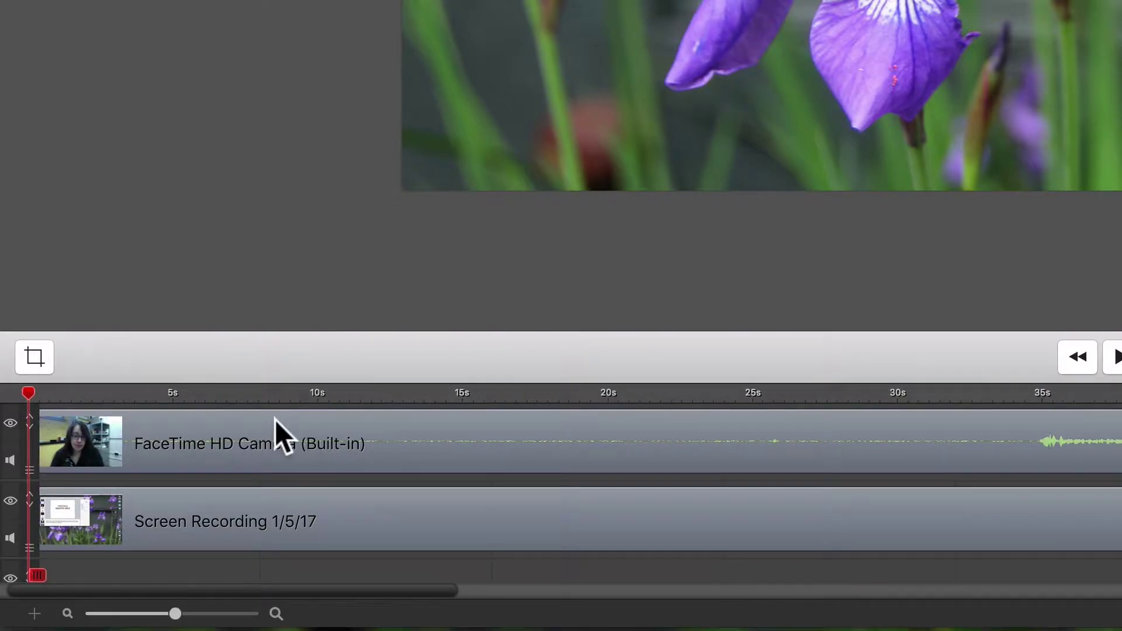
scroll(1016, 403, right, 1)
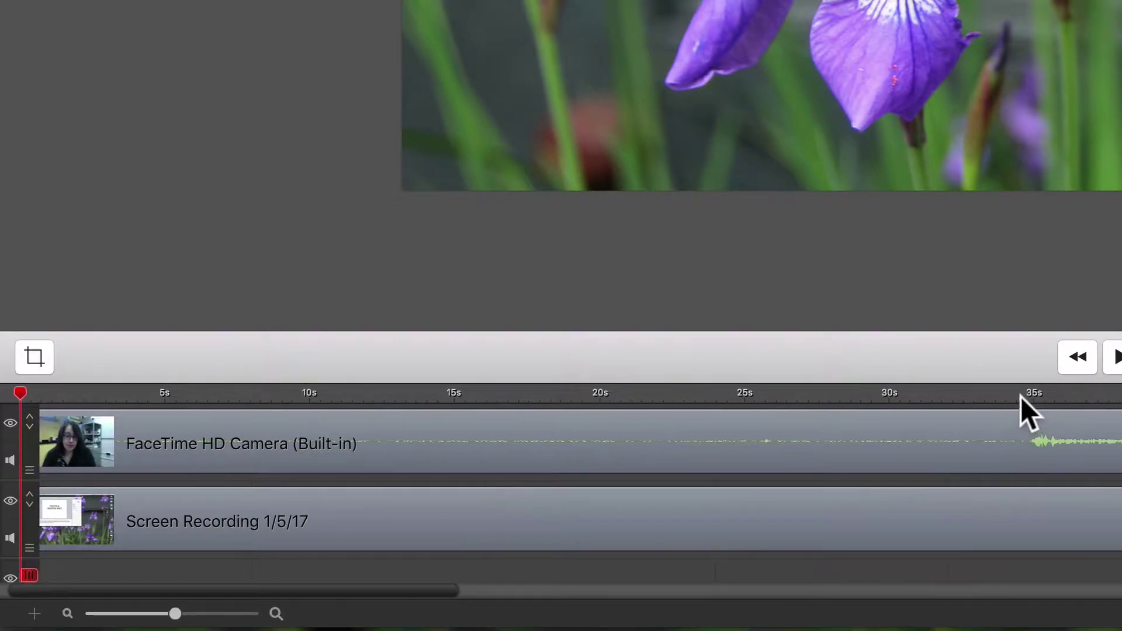
click(1015, 391)
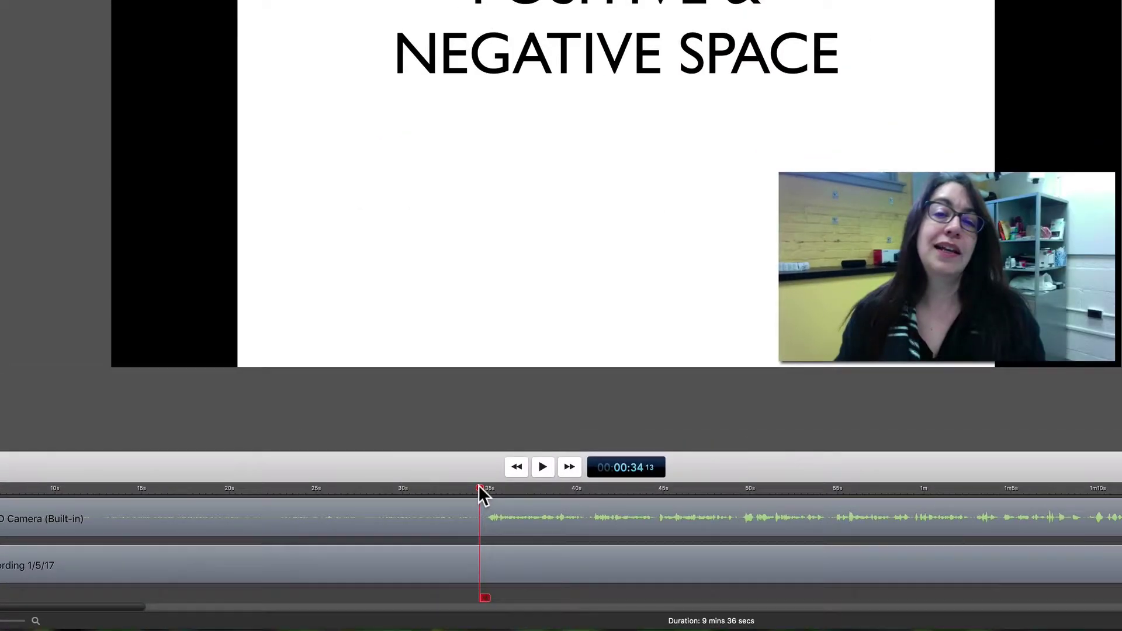
Play back to pinpoint the speech onset, nudge the playhead to 00:00:34.21, and select both track clips.
key(space)
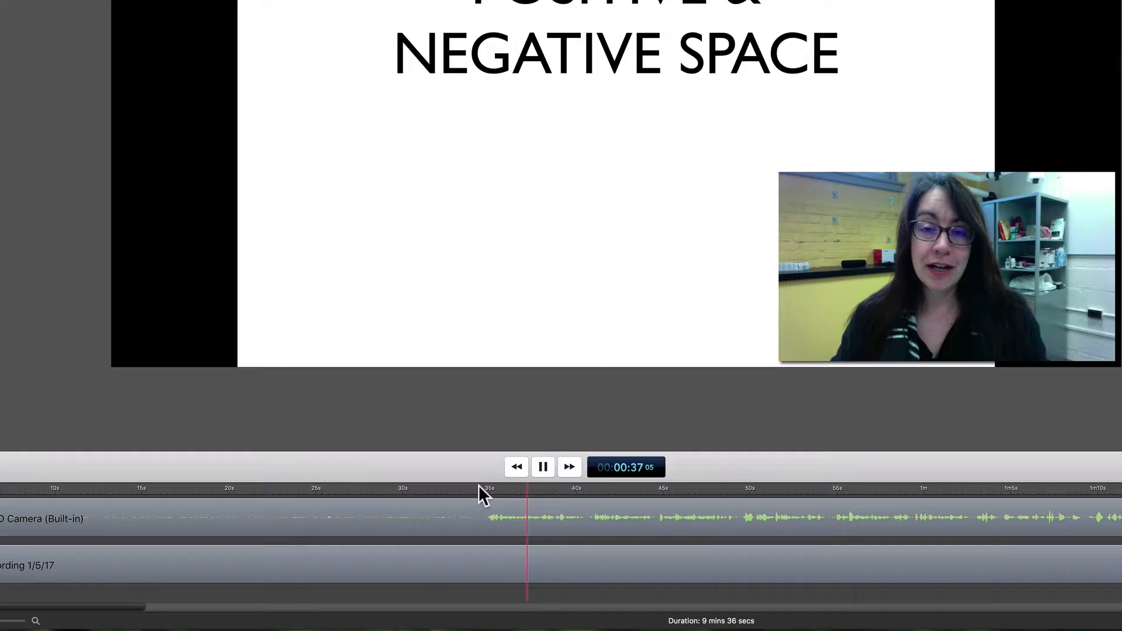
key(space)
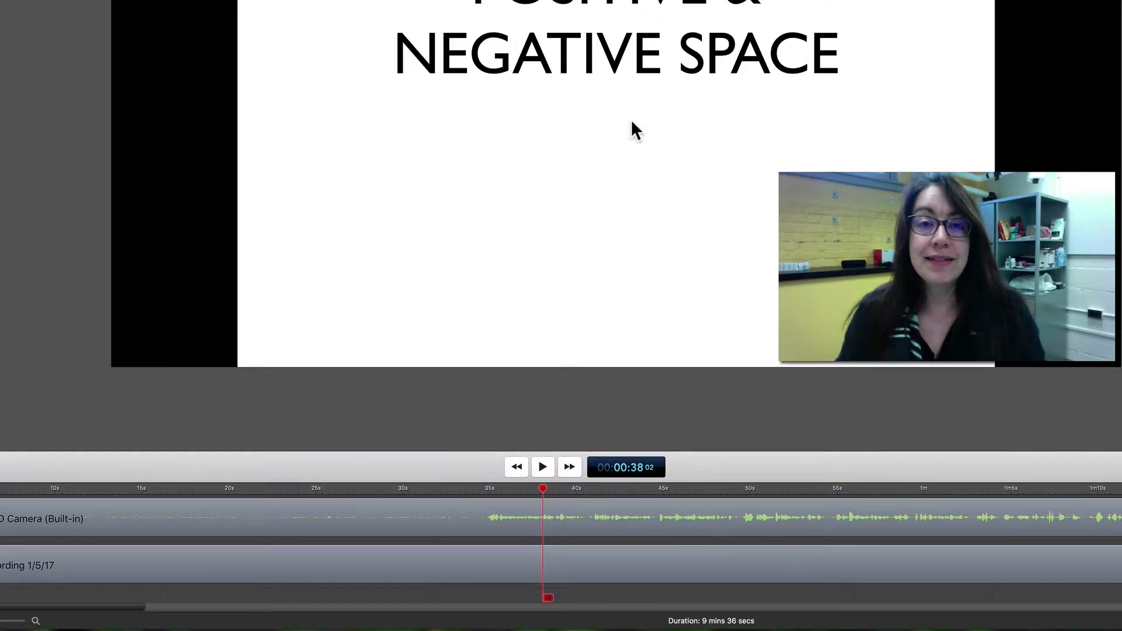
click(483, 487)
drag(483, 484, 483, 518)
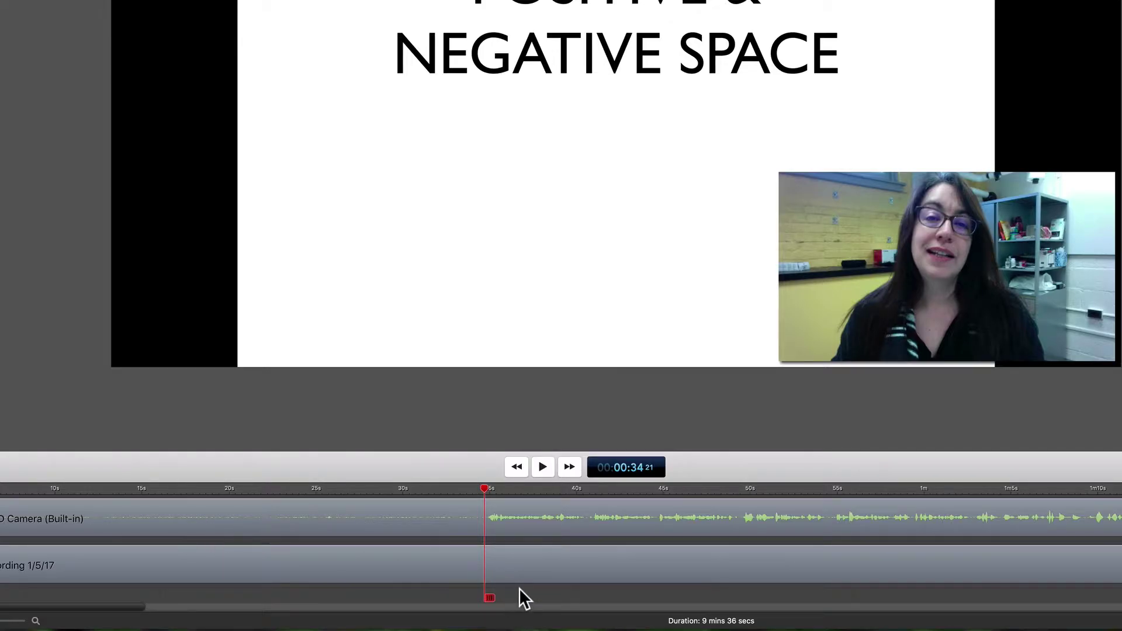
drag(519, 588, 436, 506)
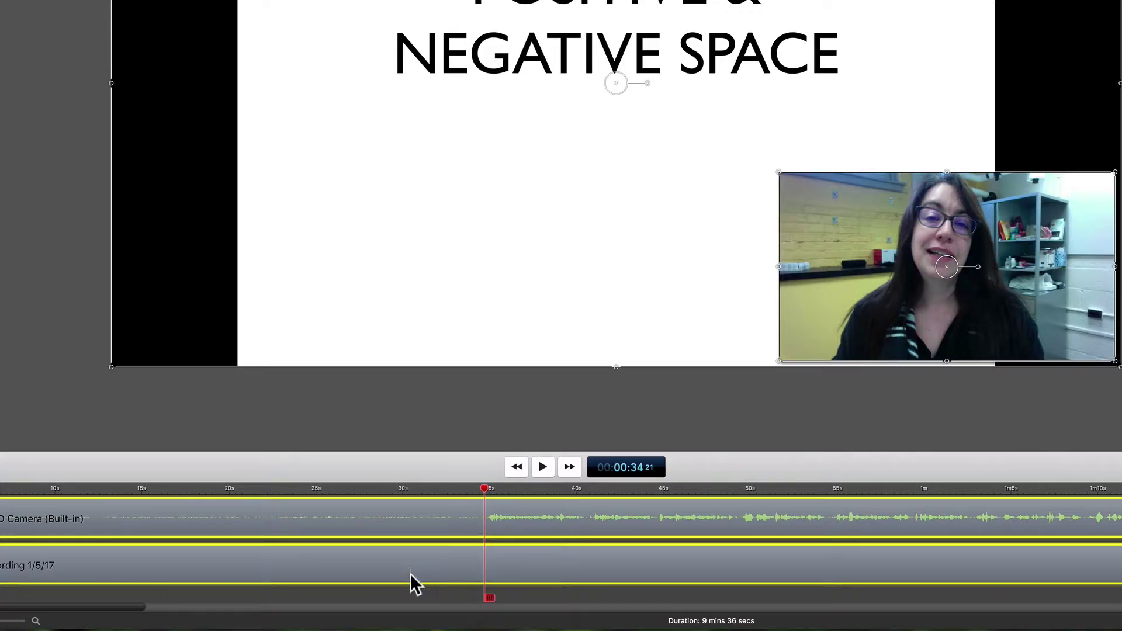
click(404, 587)
click(406, 516)
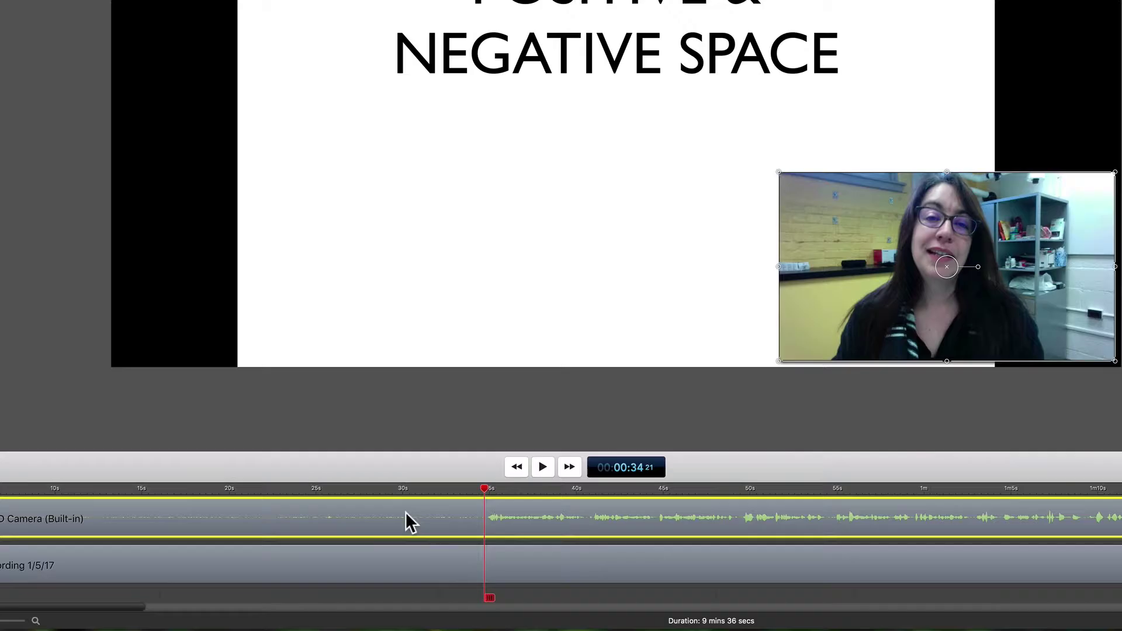
shift+click(400, 552)
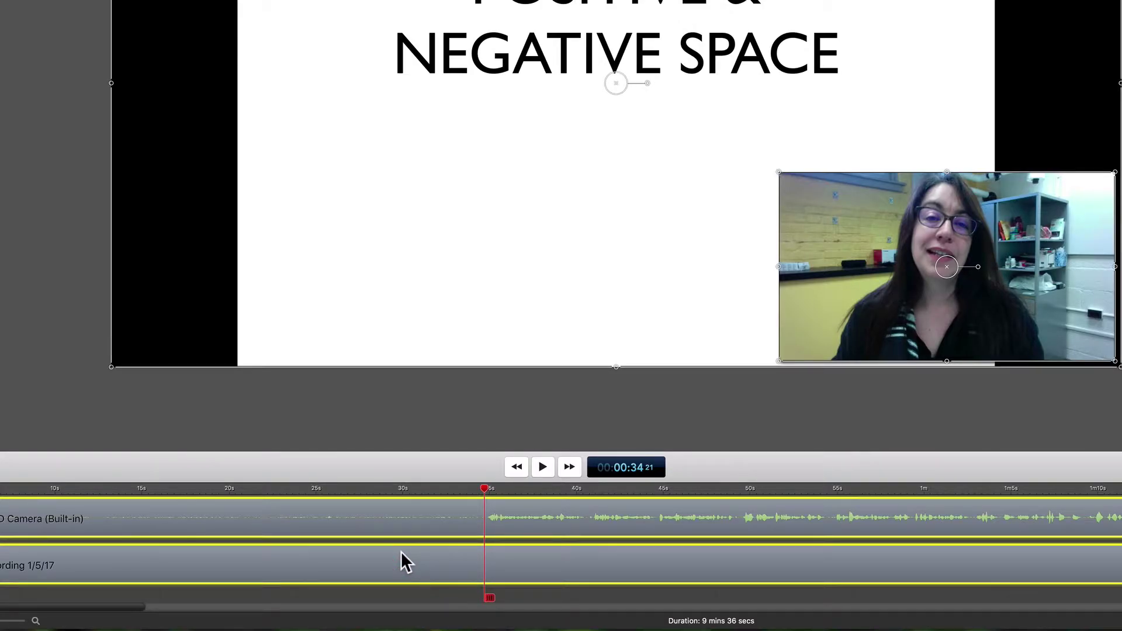
scroll(419, 542, left, 1)
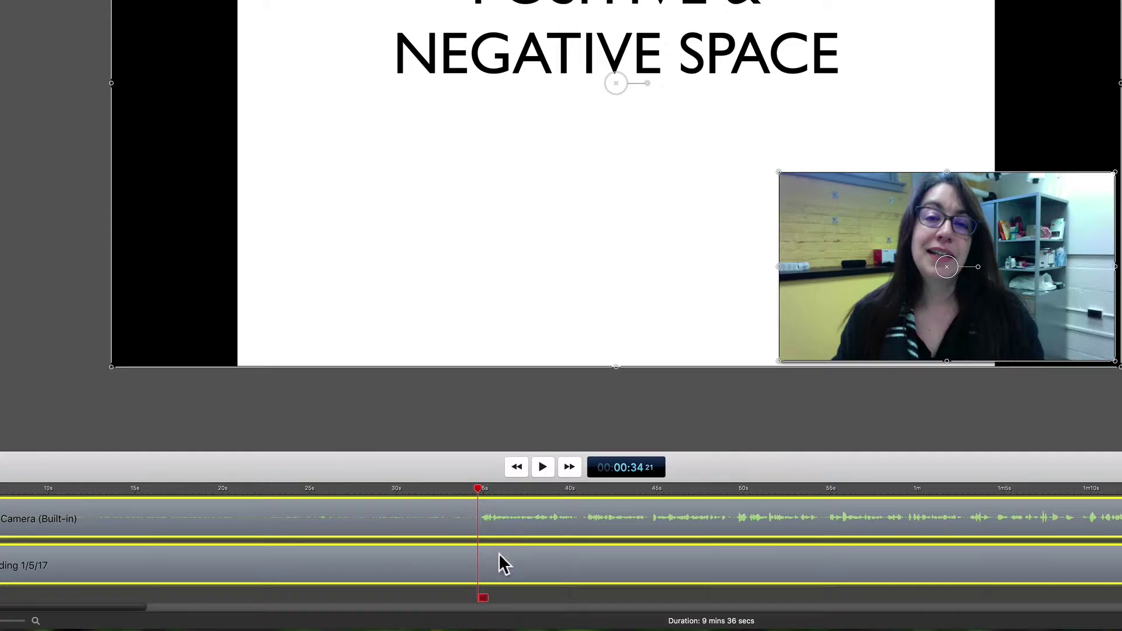
scroll(497, 560, left, 2)
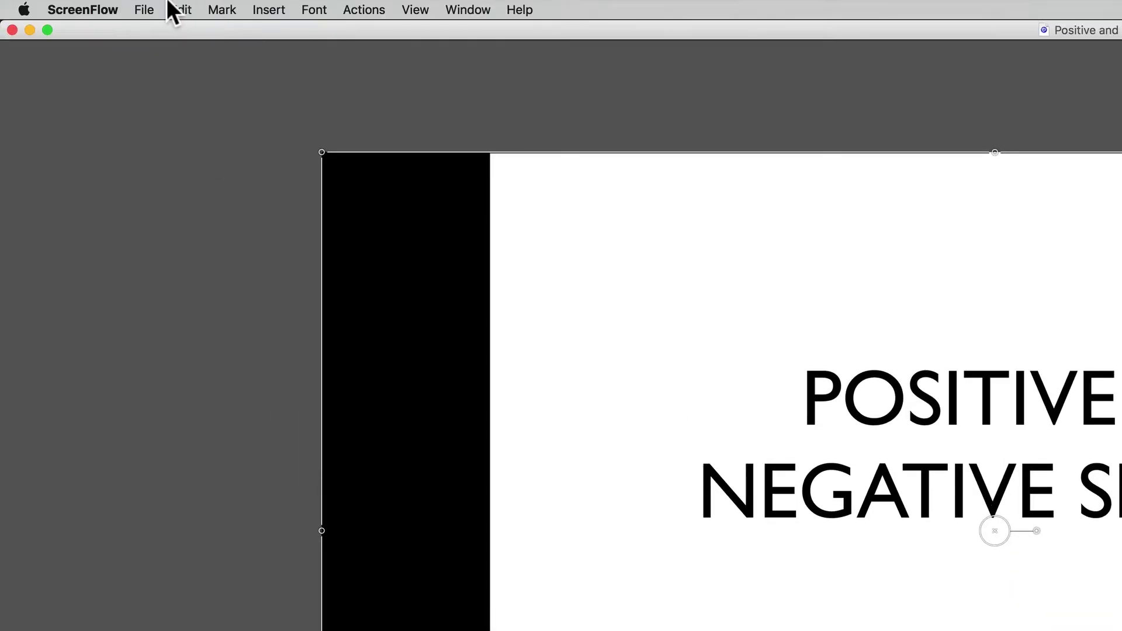
Split both clips at 00:00:34.21 with Edit > Split Clips and delete the silent intro pieces.
click(179, 9)
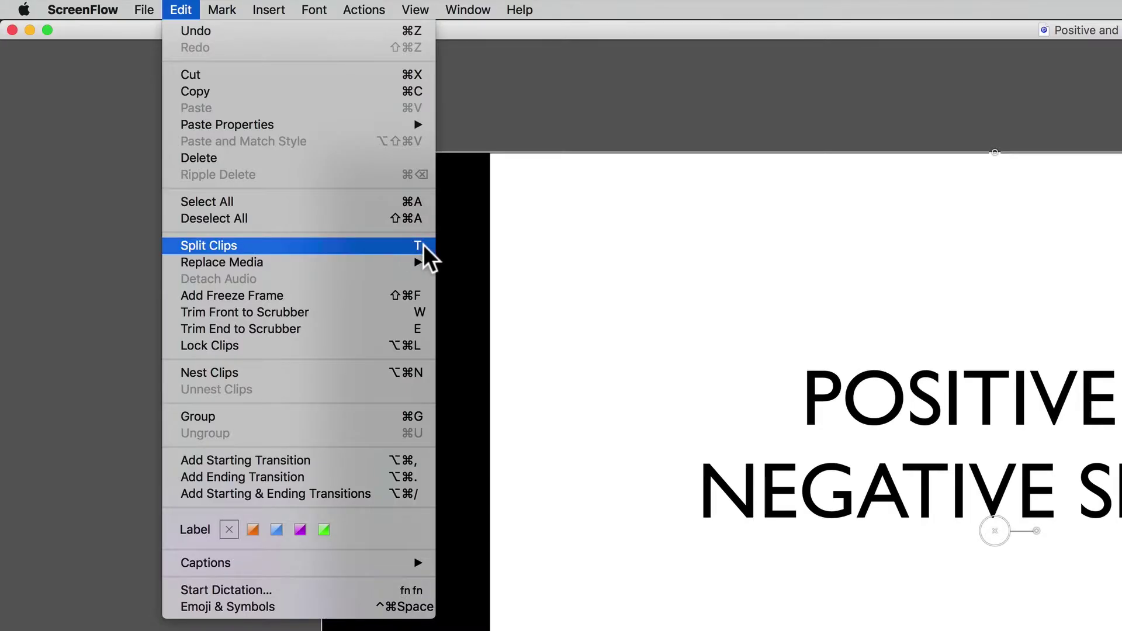
click(370, 248)
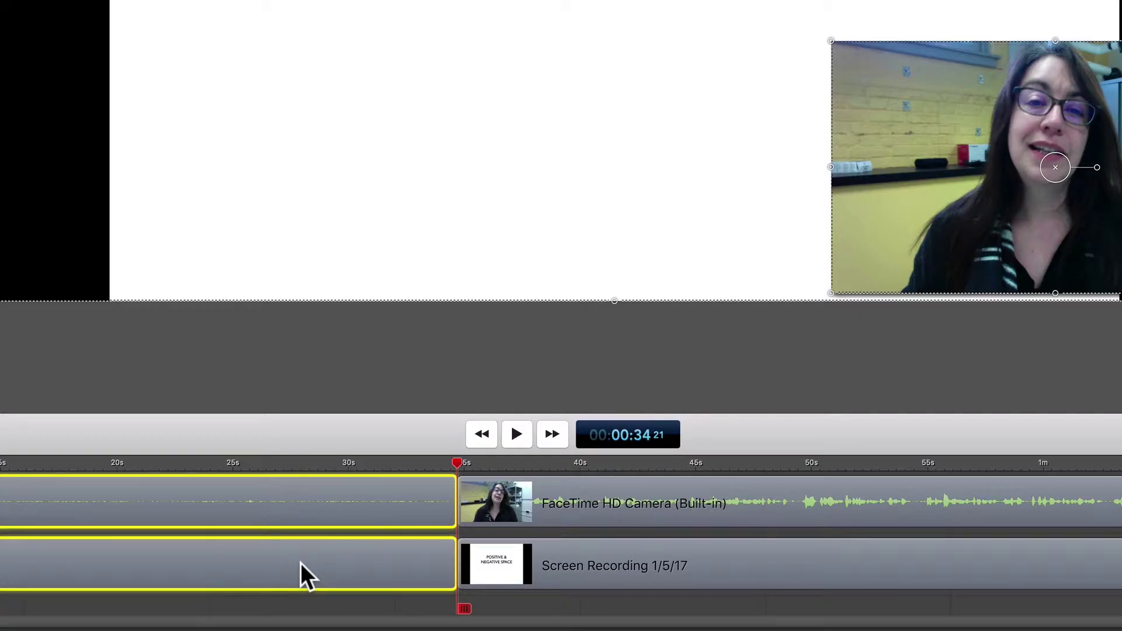
key(Delete)
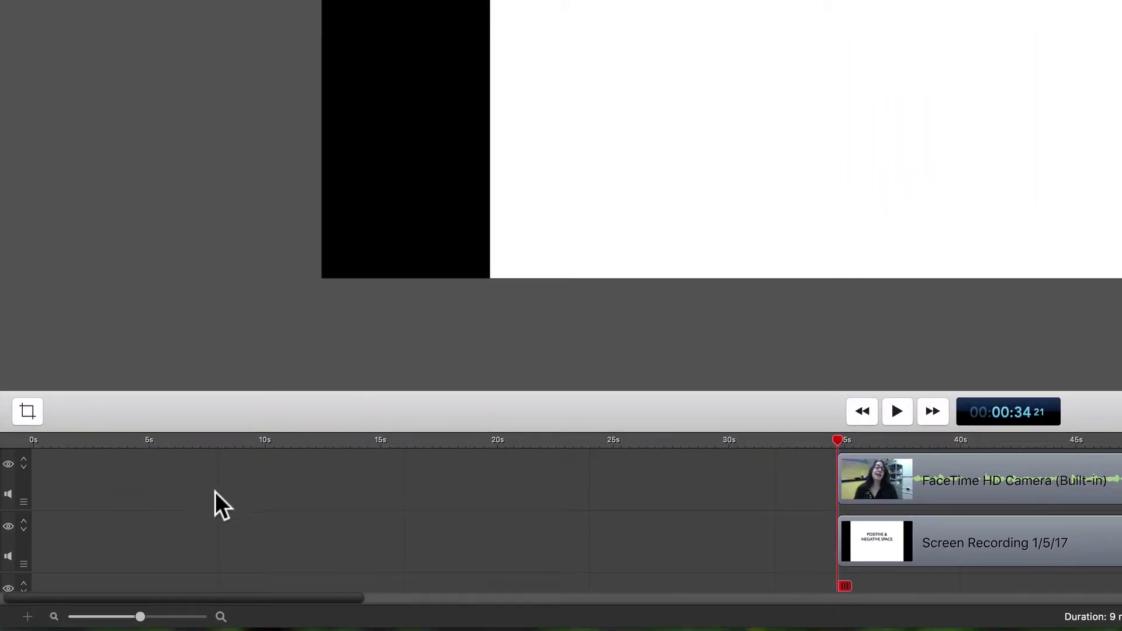
Close the empty gap on the camera and screen recording tracks, then return the playhead to 0s.
right_click(657, 479)
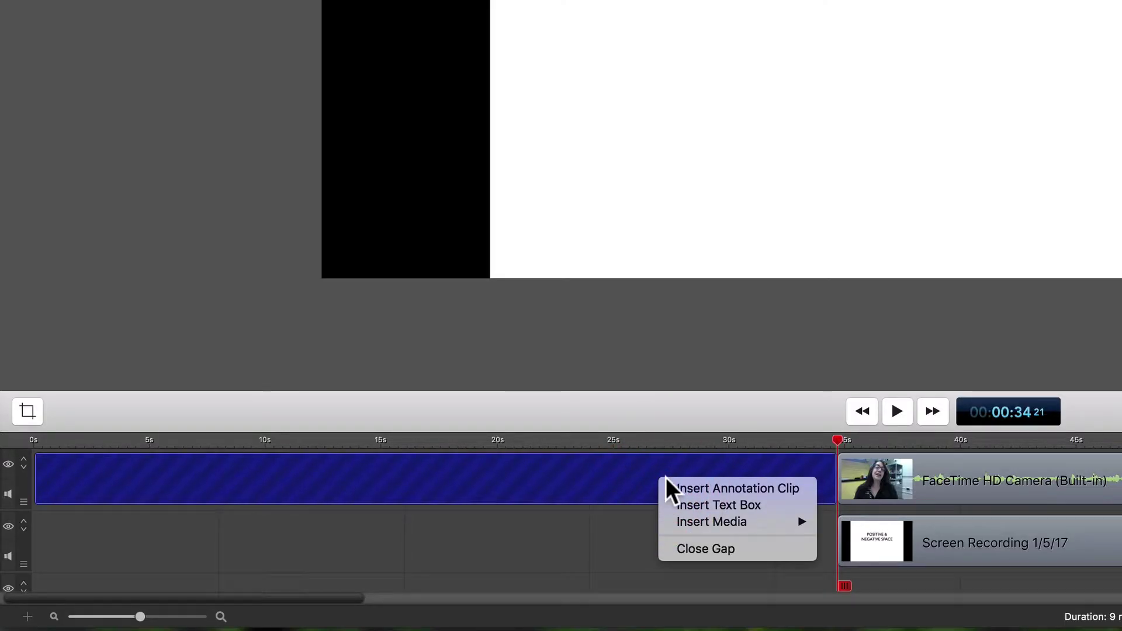
click(709, 548)
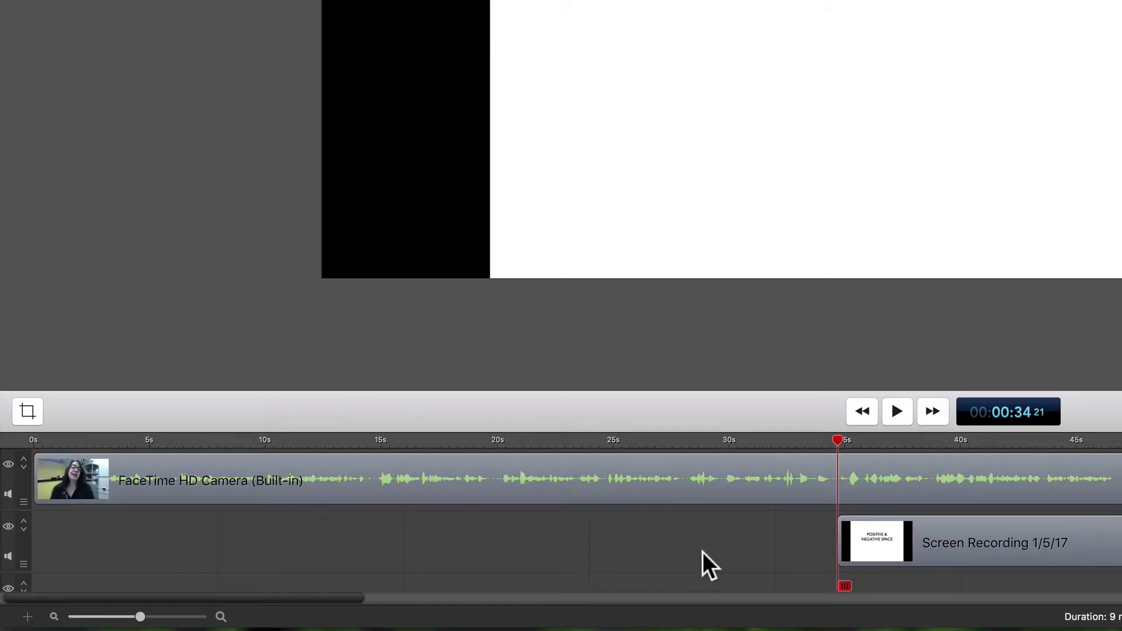
right_click(704, 552)
click(736, 610)
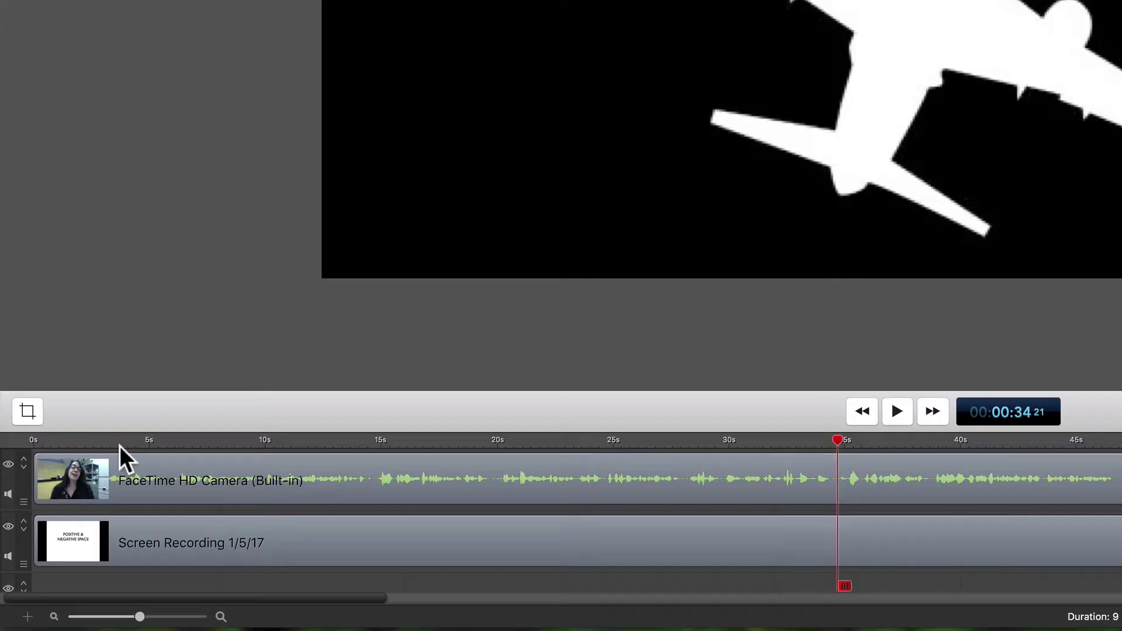
drag(837, 439, 2, 477)
mouse_move(113, 459)
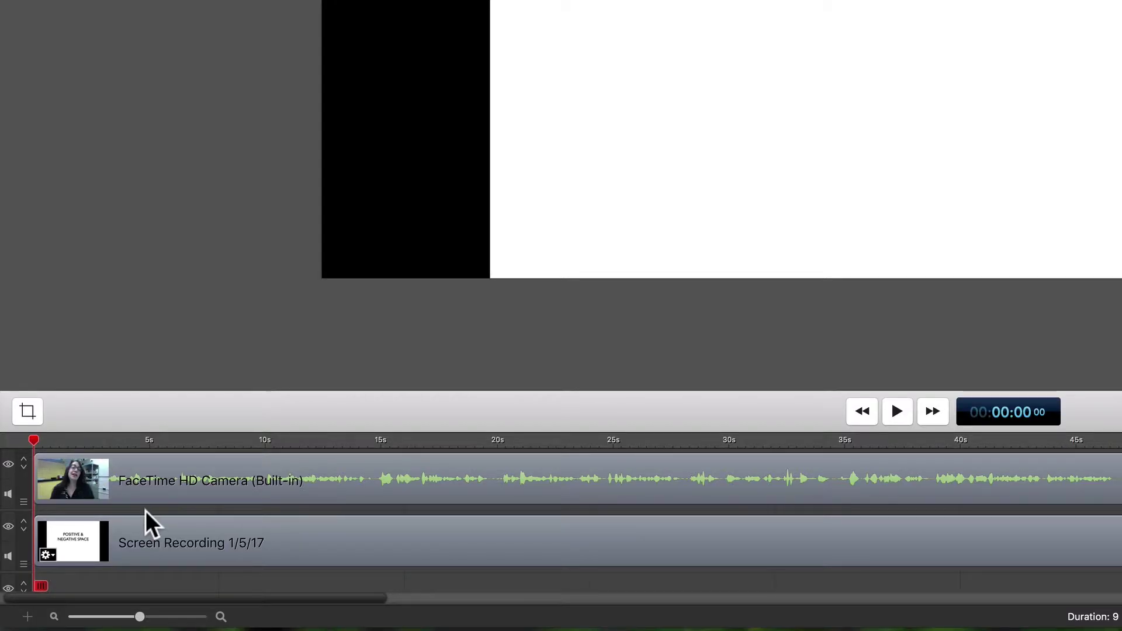
Play back the trimmed opening, then zoom out to fit the whole 9-minute-2-second project.
key(space)
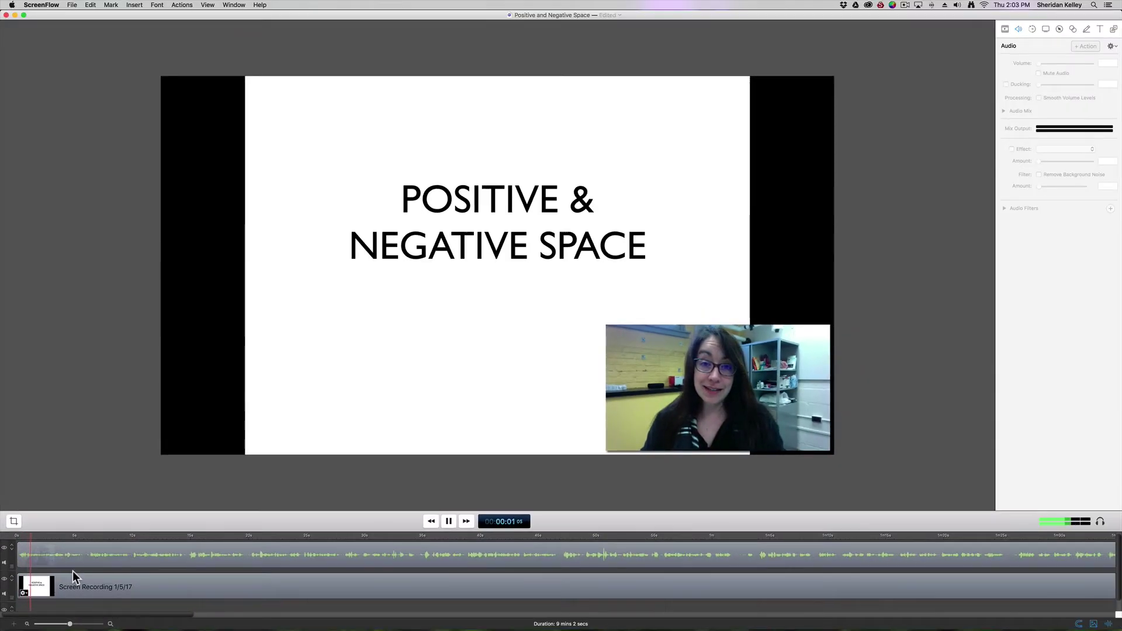
key(space)
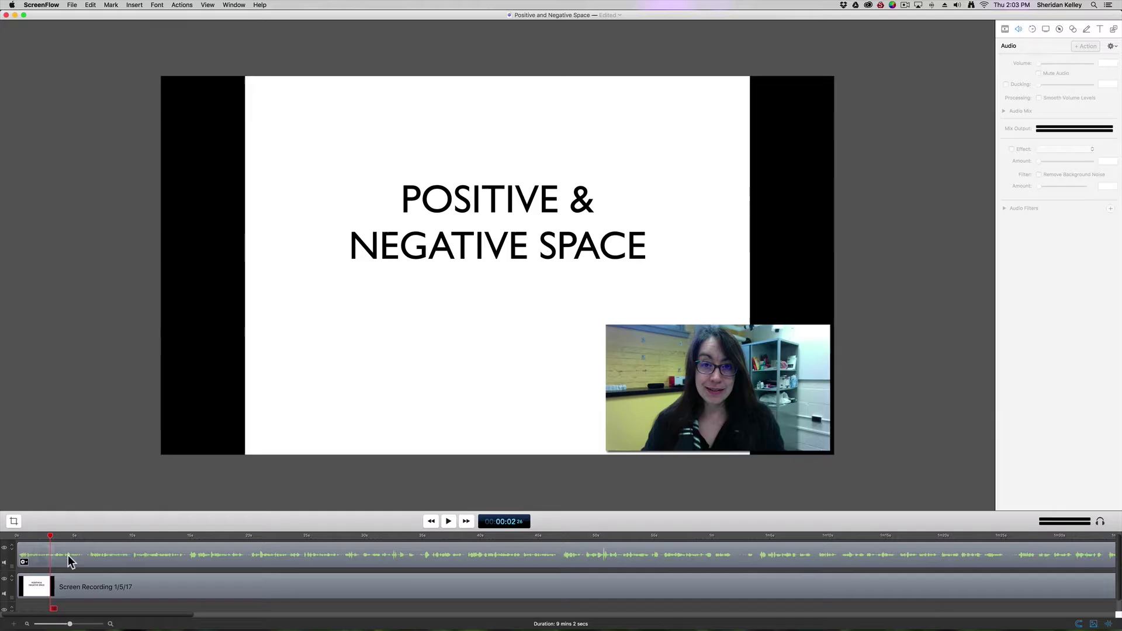
key(space)
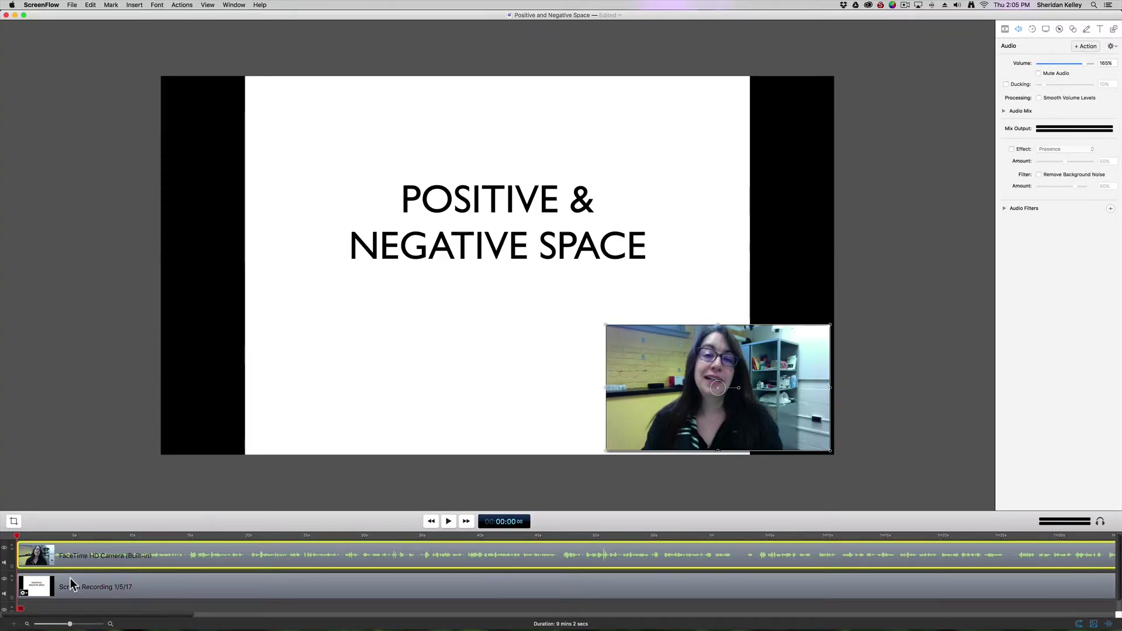
key(space)
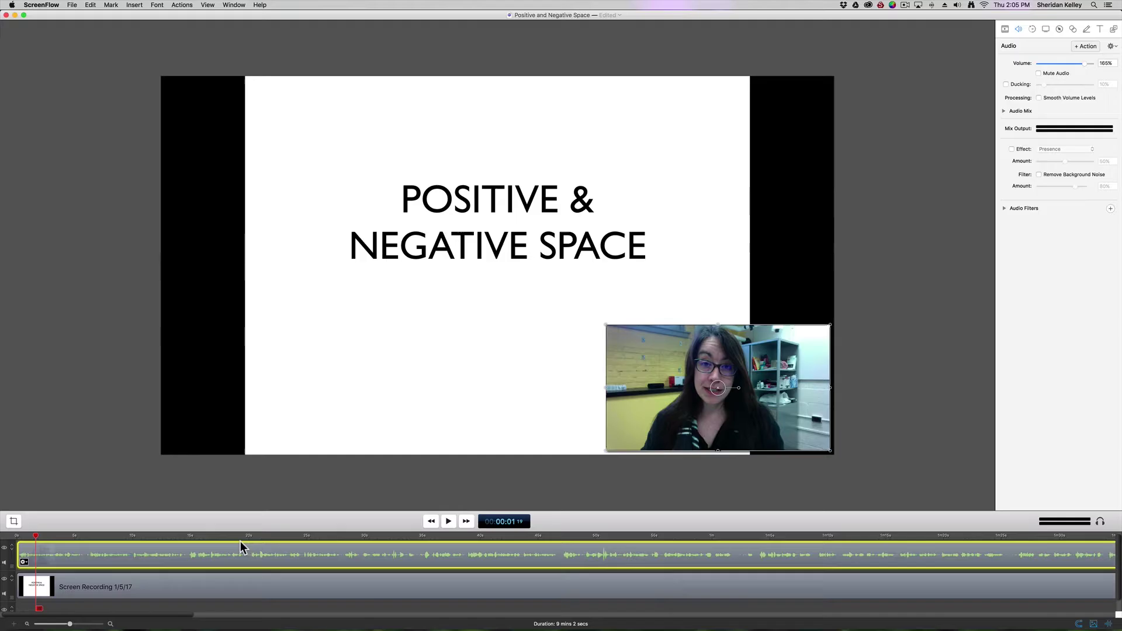
drag(70, 624, 53, 626)
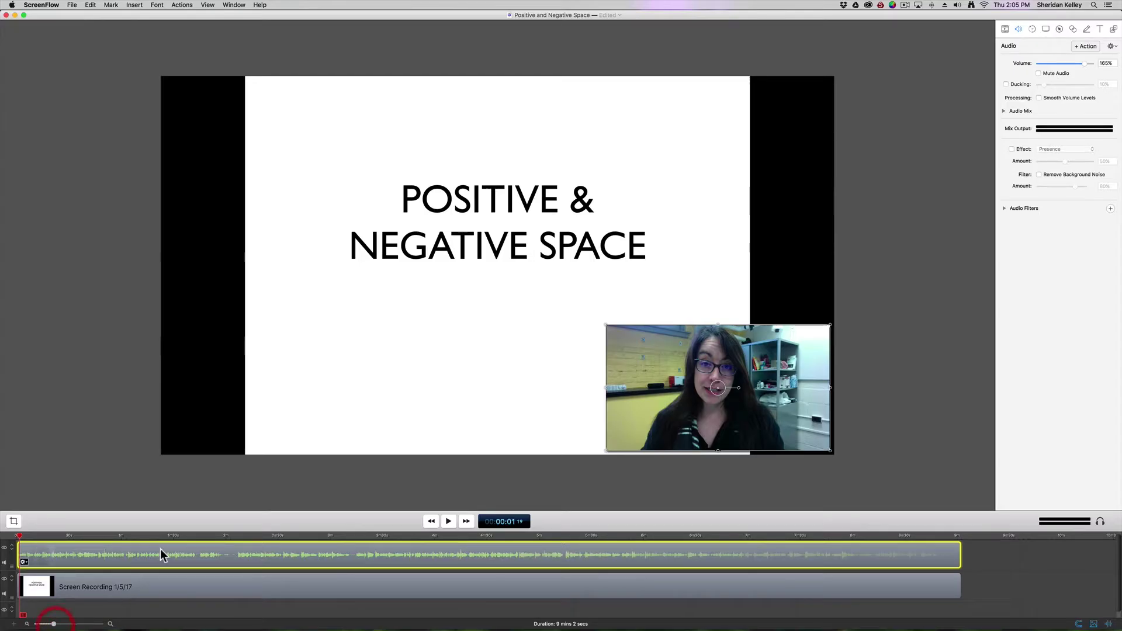
Scrub through the lecture and park the playhead at 00:08:38.27 near the end.
click(26, 536)
drag(27, 537, 117, 549)
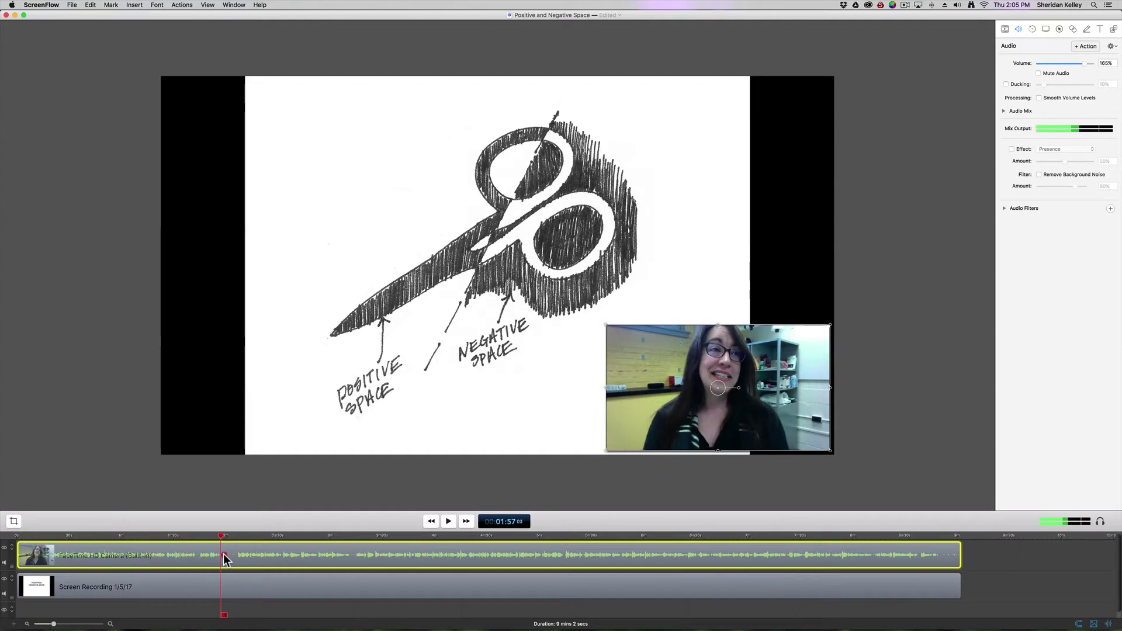
drag(224, 553, 925, 573)
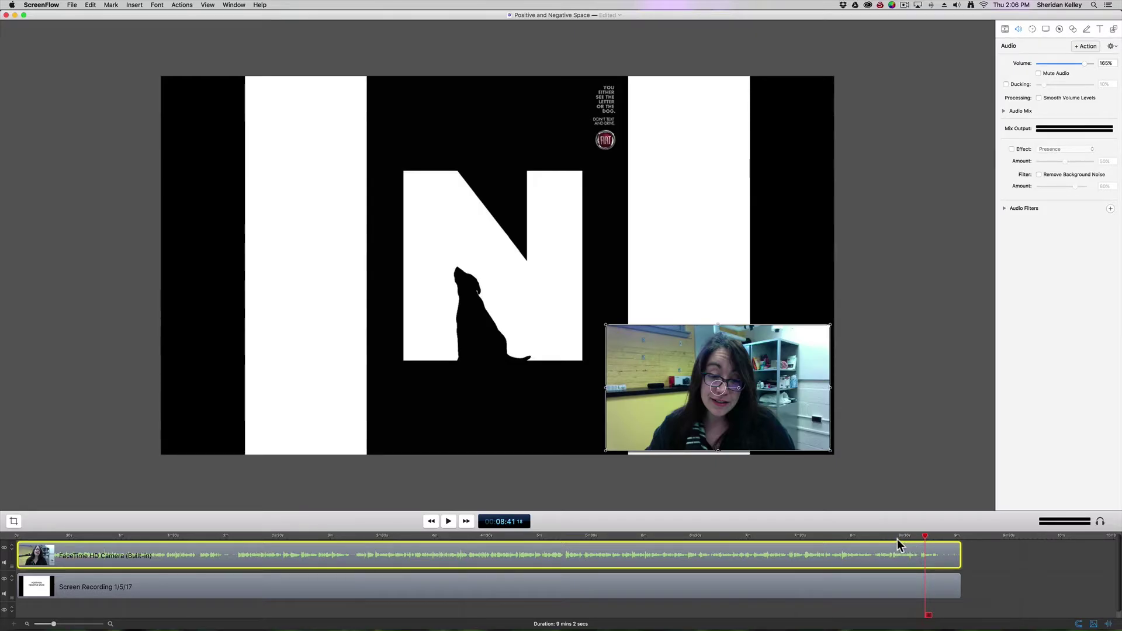
click(920, 535)
Zoom in on the ending and play it to locate the stumble, leaving the playhead at 8:39.
drag(55, 624, 70, 625)
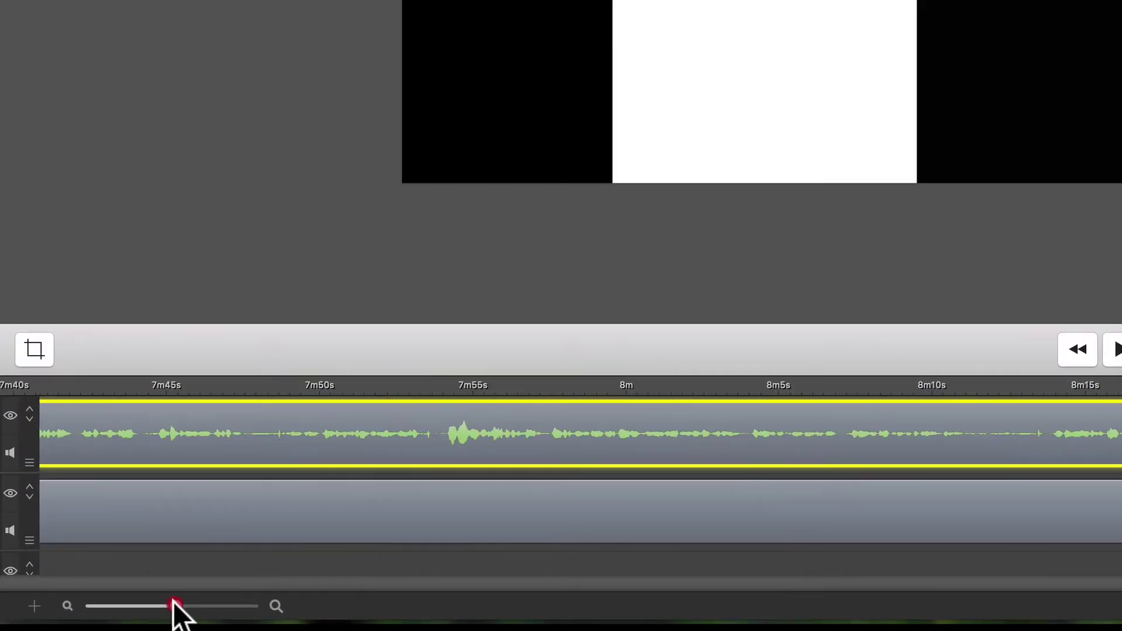
drag(173, 605, 181, 606)
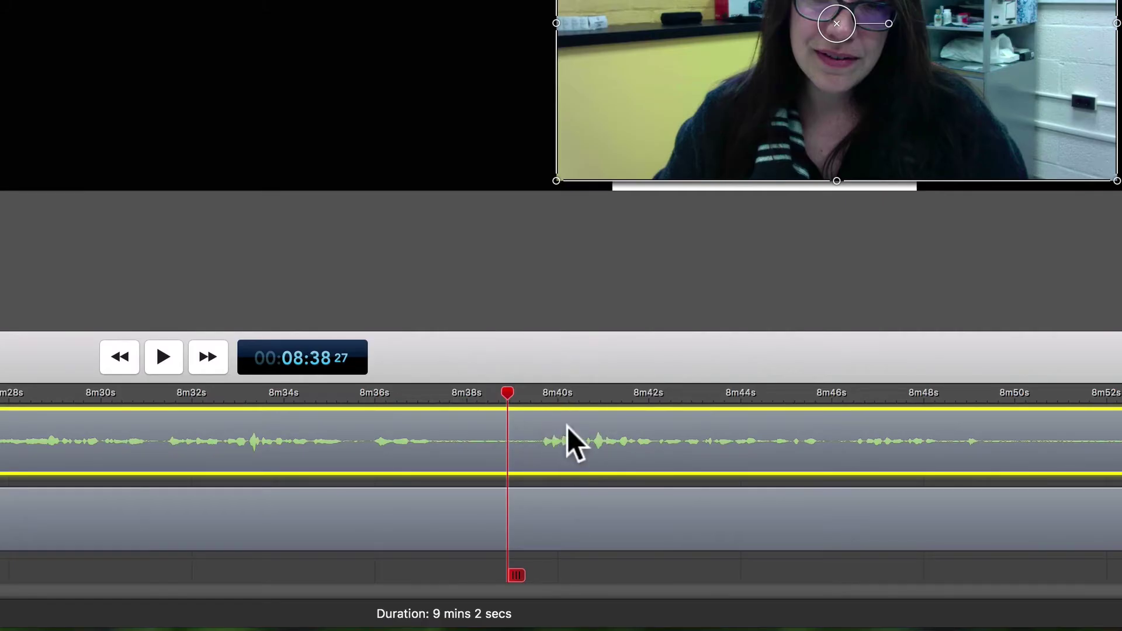
drag(506, 394, 535, 391)
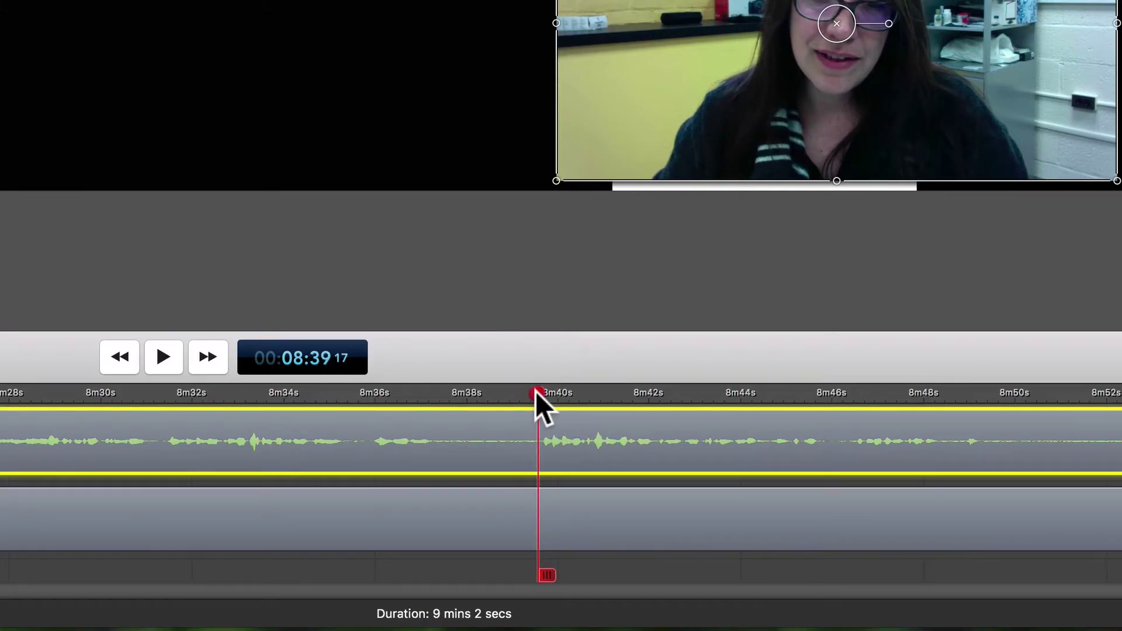
key(space)
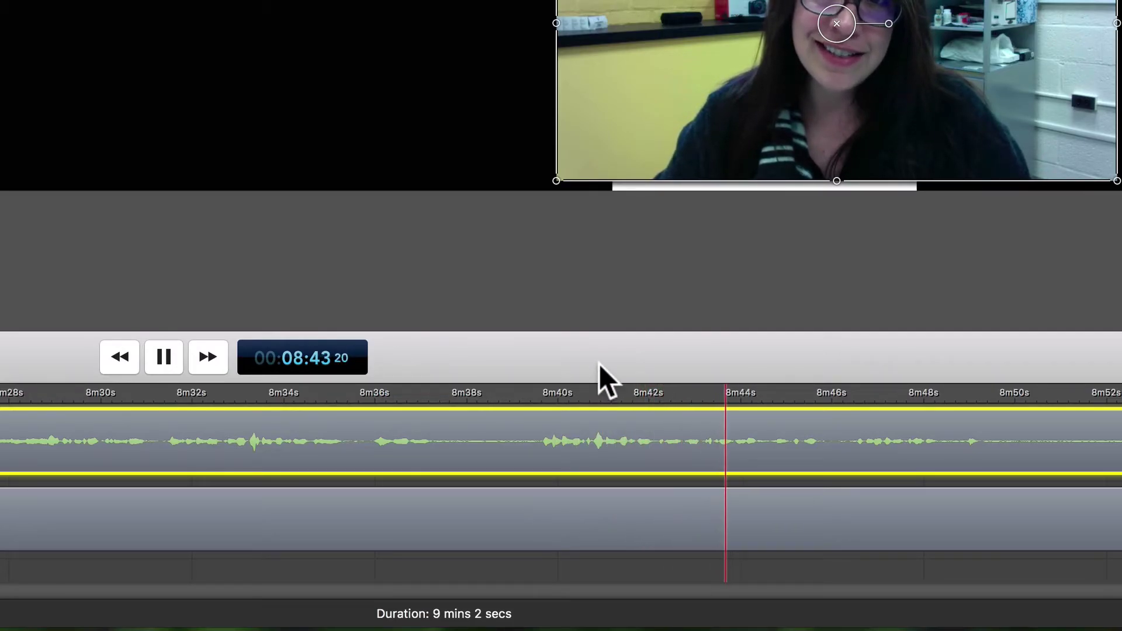
key(space)
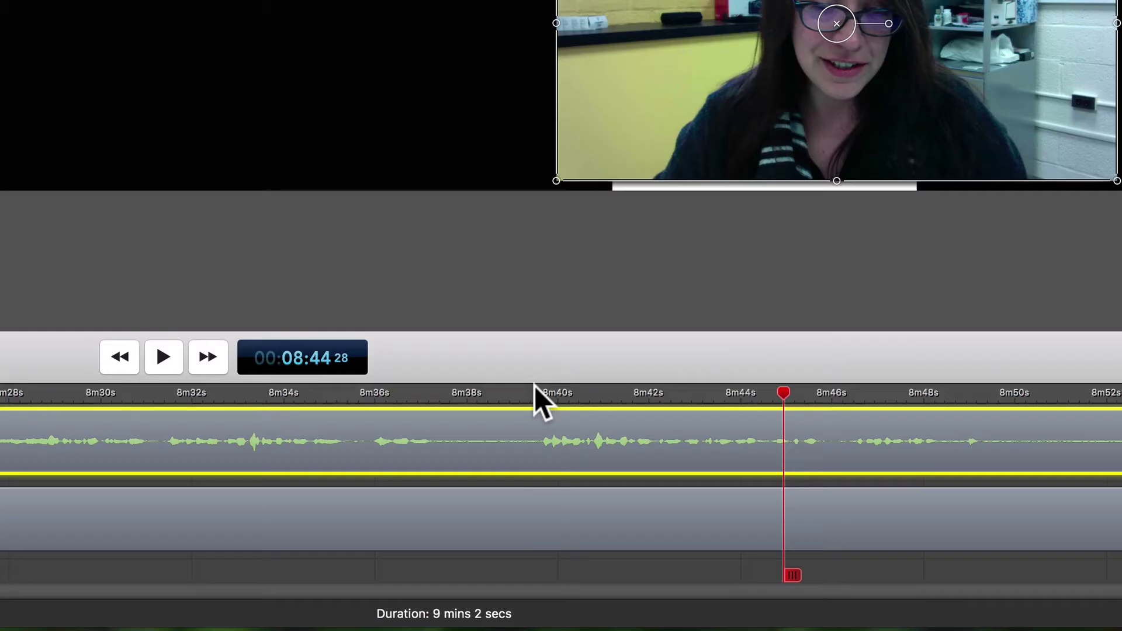
click(536, 389)
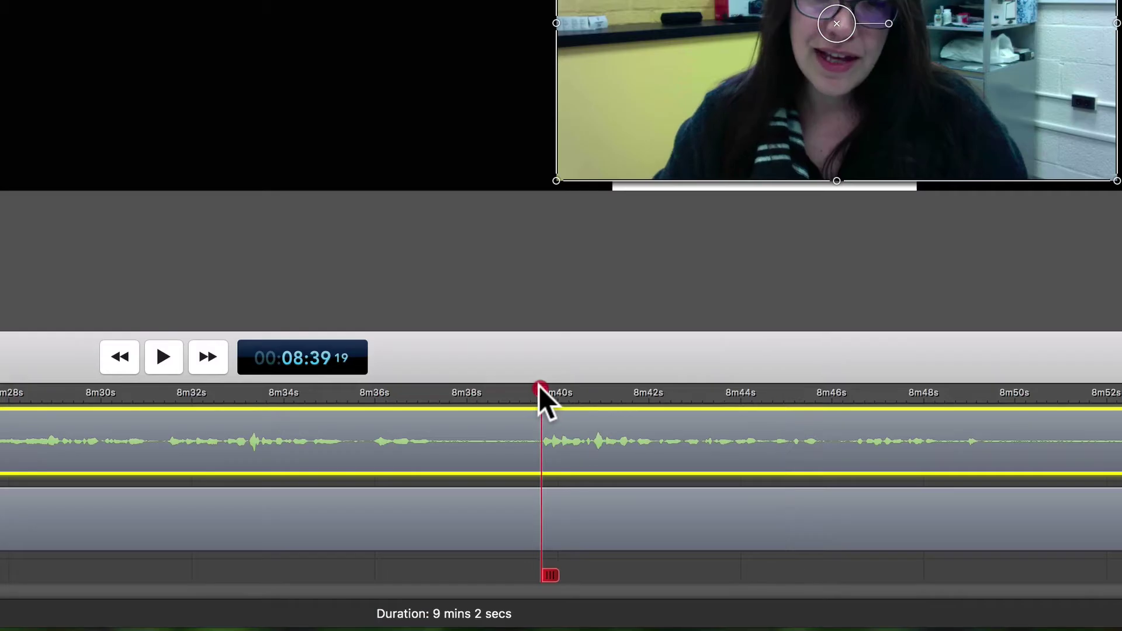
Select both clips and split them at 8:39 with Cmd+T.
click(559, 511)
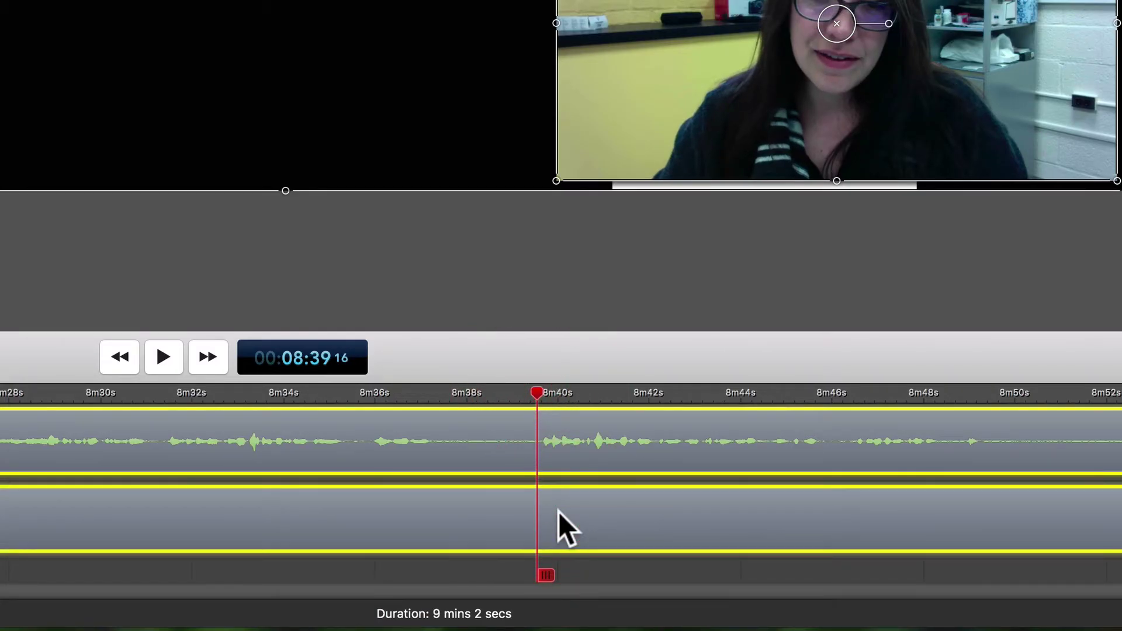
key(t)
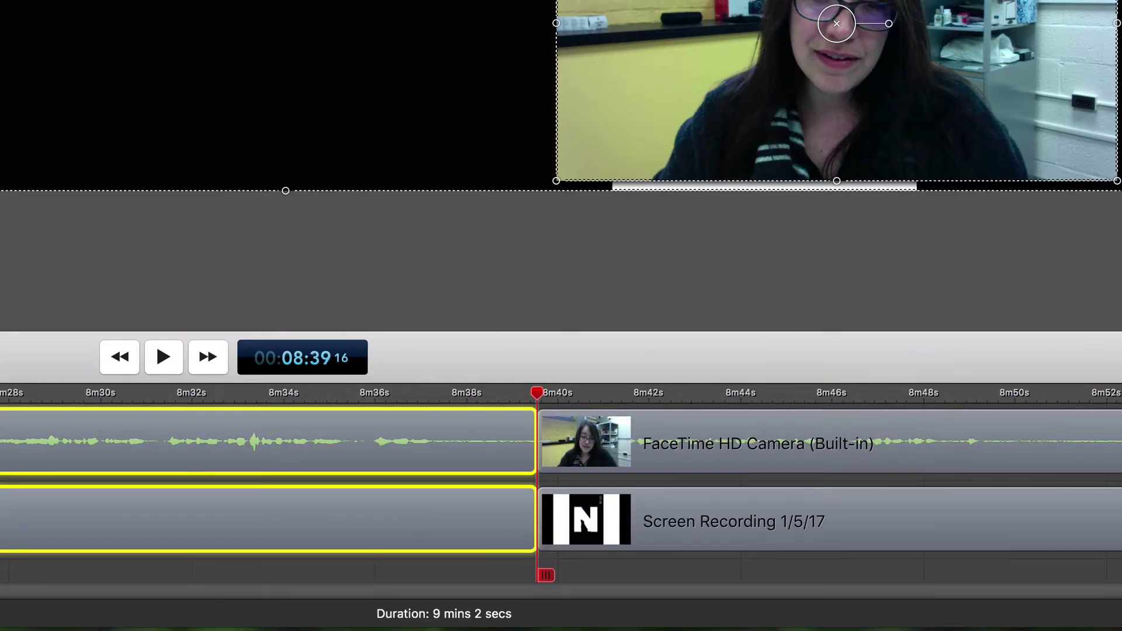
key(Up)
key(space)
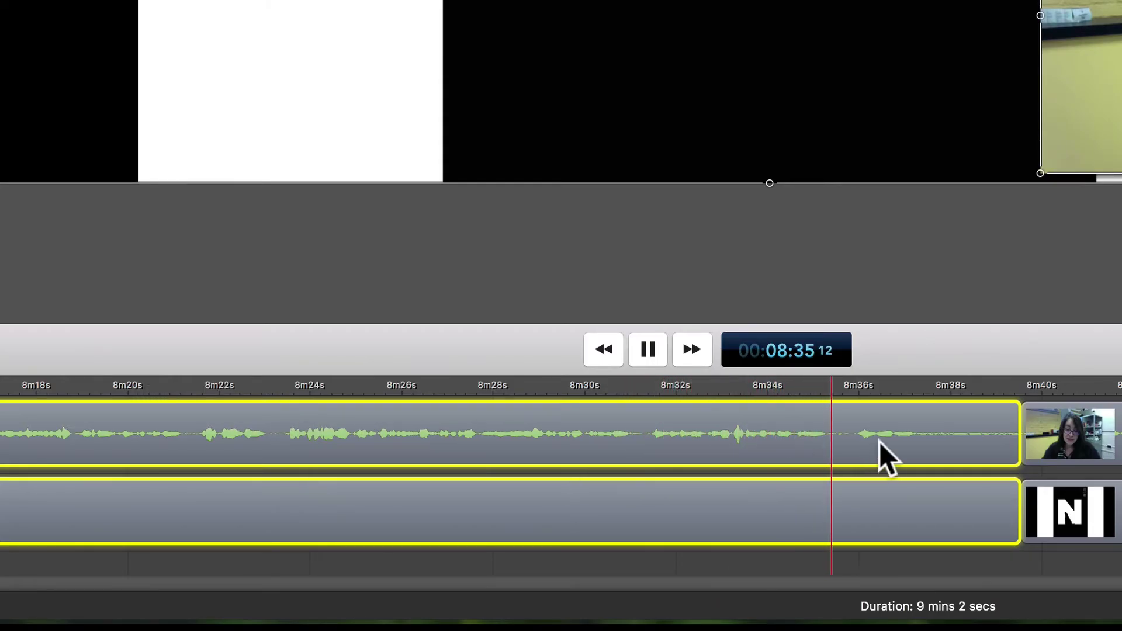
key(space)
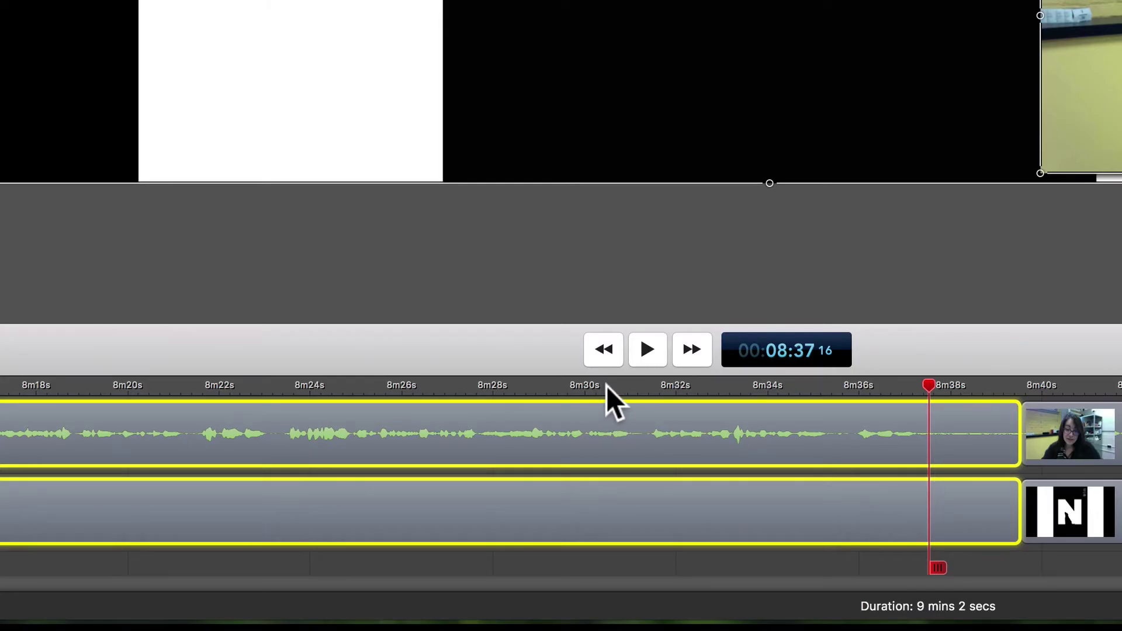
drag(606, 385, 642, 381)
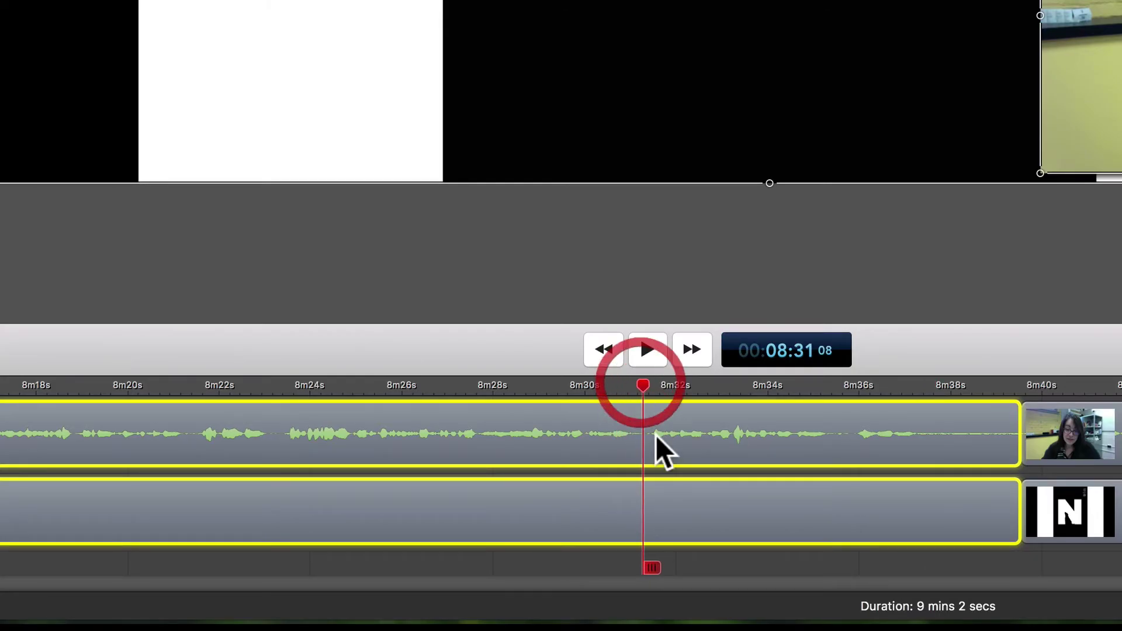
key(super+b)
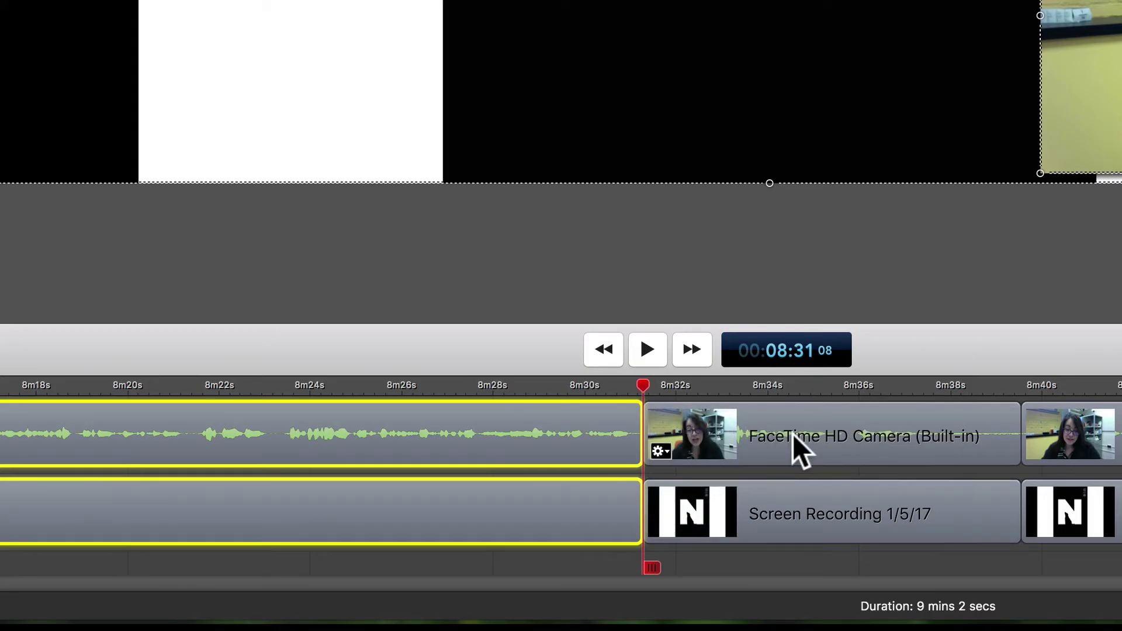
key(super+z)
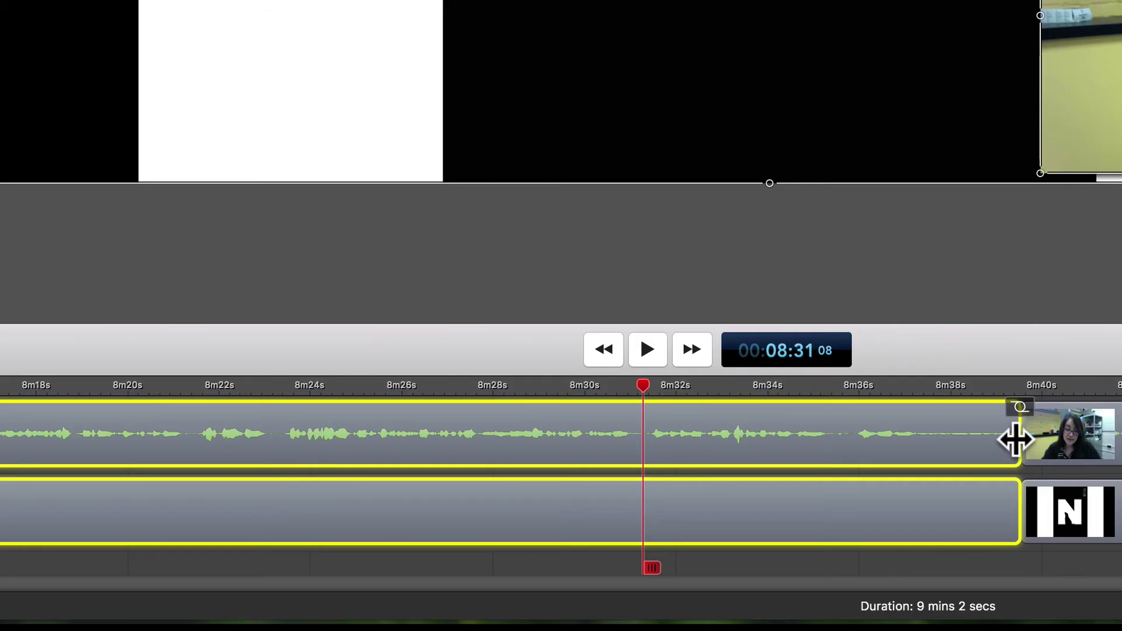
Cut the stumble from both clips, review the cut, and trim the closing clips to end at 8:41.
drag(1019, 451, 647, 537)
drag(943, 429, 940, 534)
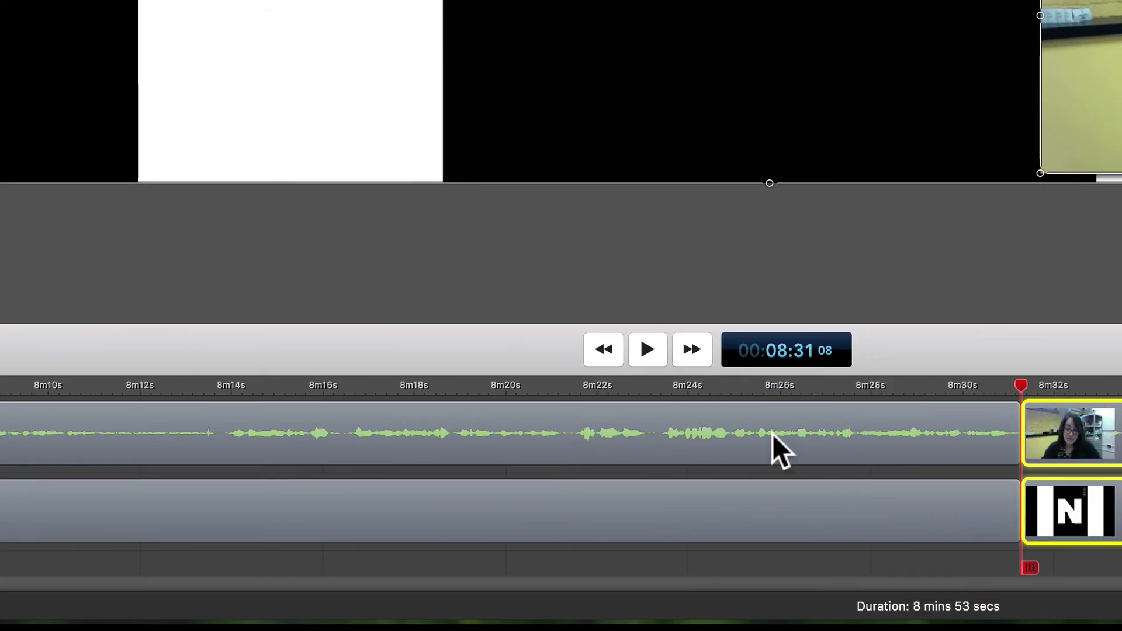
click(939, 381)
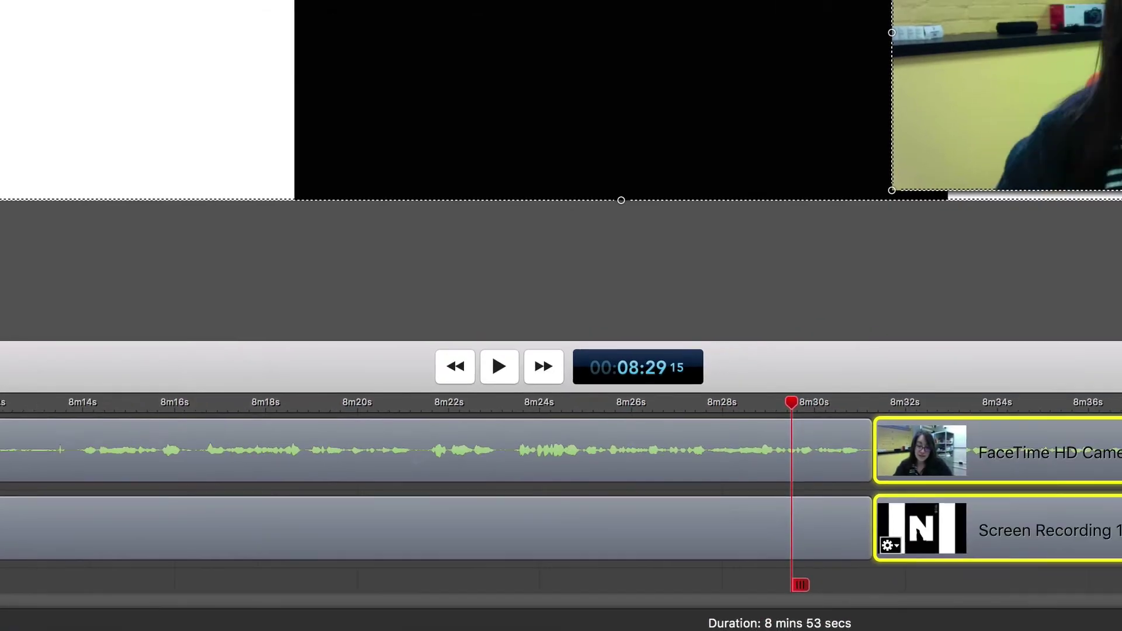
key(space)
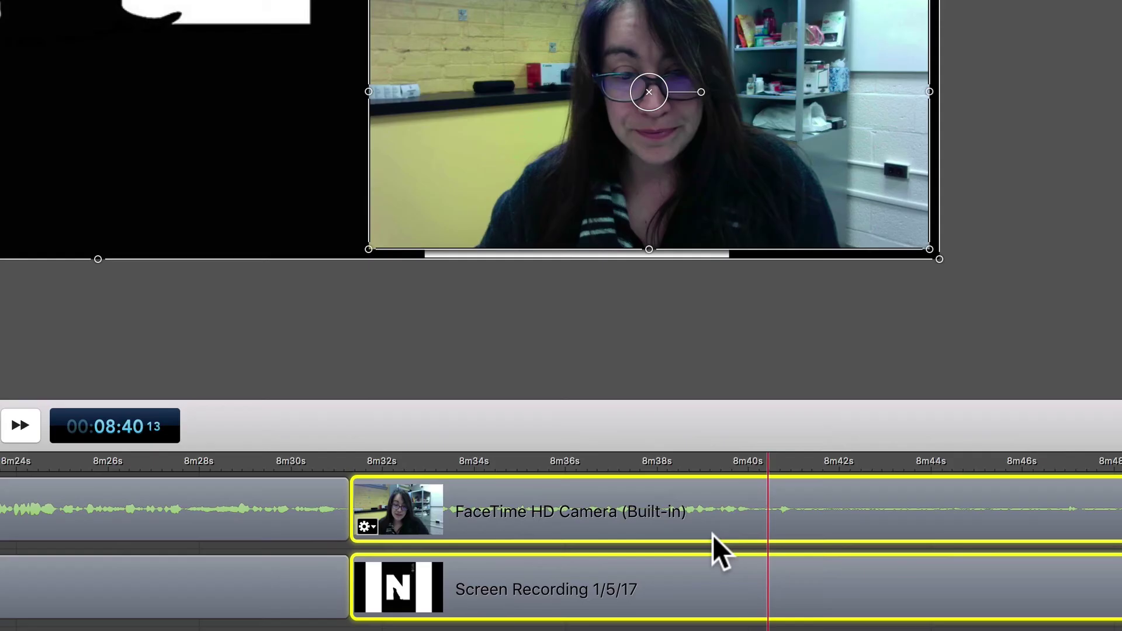
key(space)
mouse_move(748, 455)
mouse_down()
mouse_move(794, 456)
mouse_move(769, 458)
mouse_up()
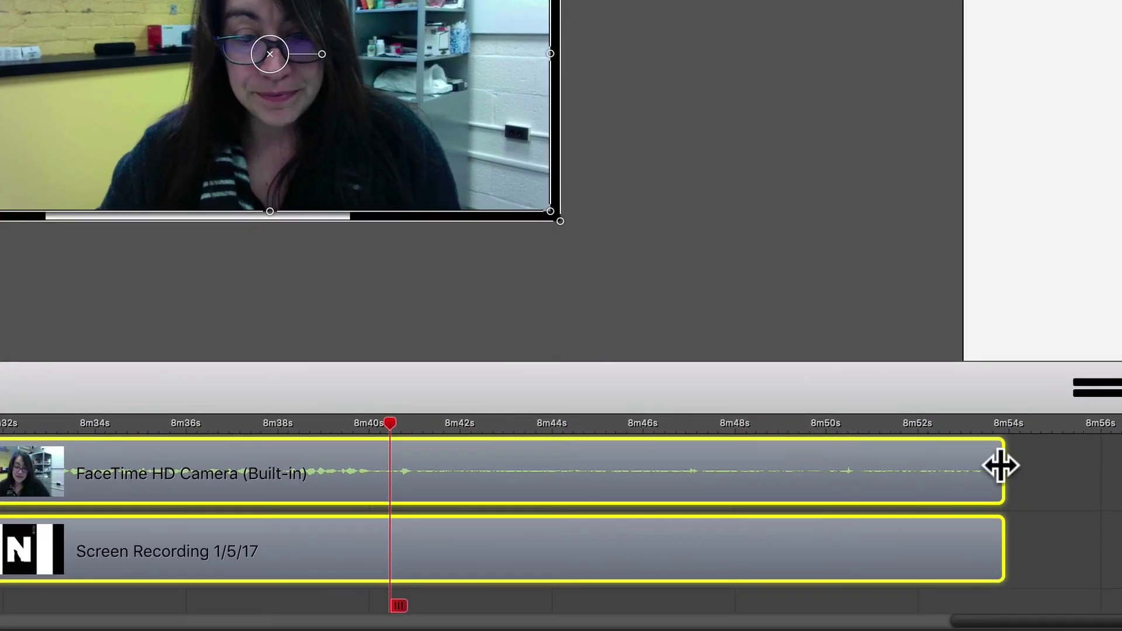
drag(1000, 466, 377, 602)
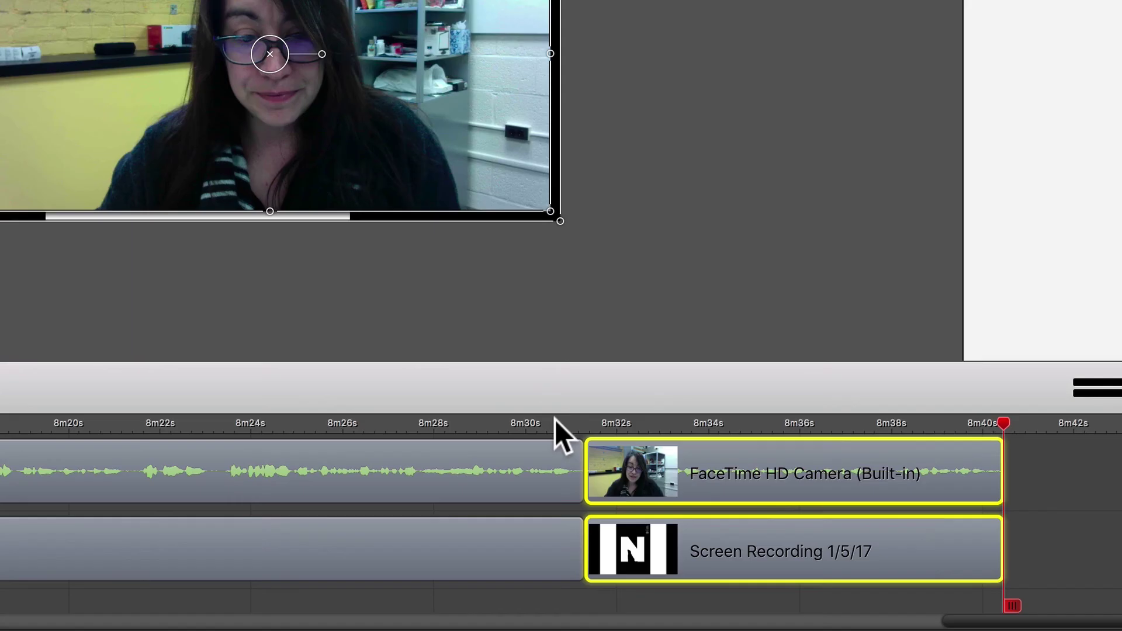
mouse_move(555, 419)
mouse_down()
mouse_move(607, 420)
mouse_move(563, 426)
mouse_move(572, 423)
mouse_up()
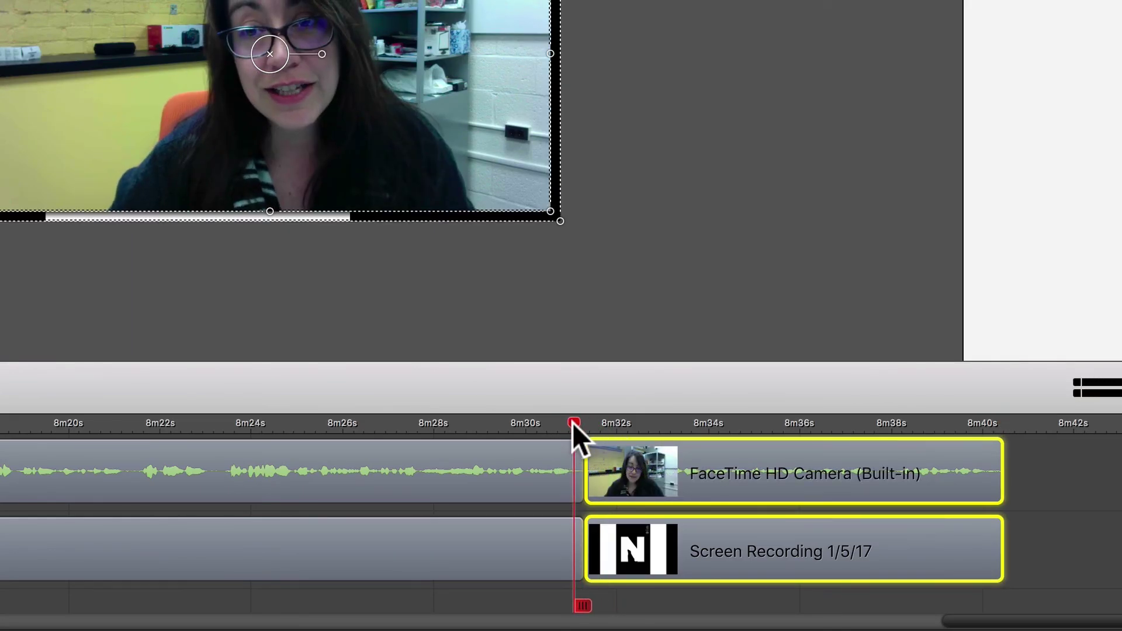